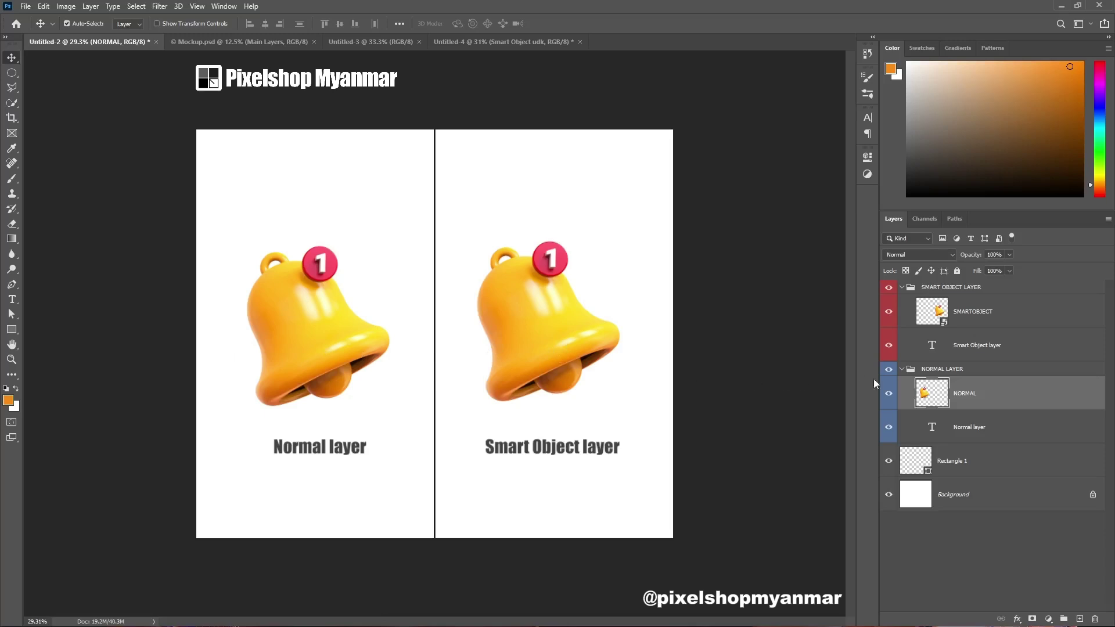
Nudge the normal-layer bell and the smart-object bell a few pixels with the Move tool
drag(336, 346, 329, 346)
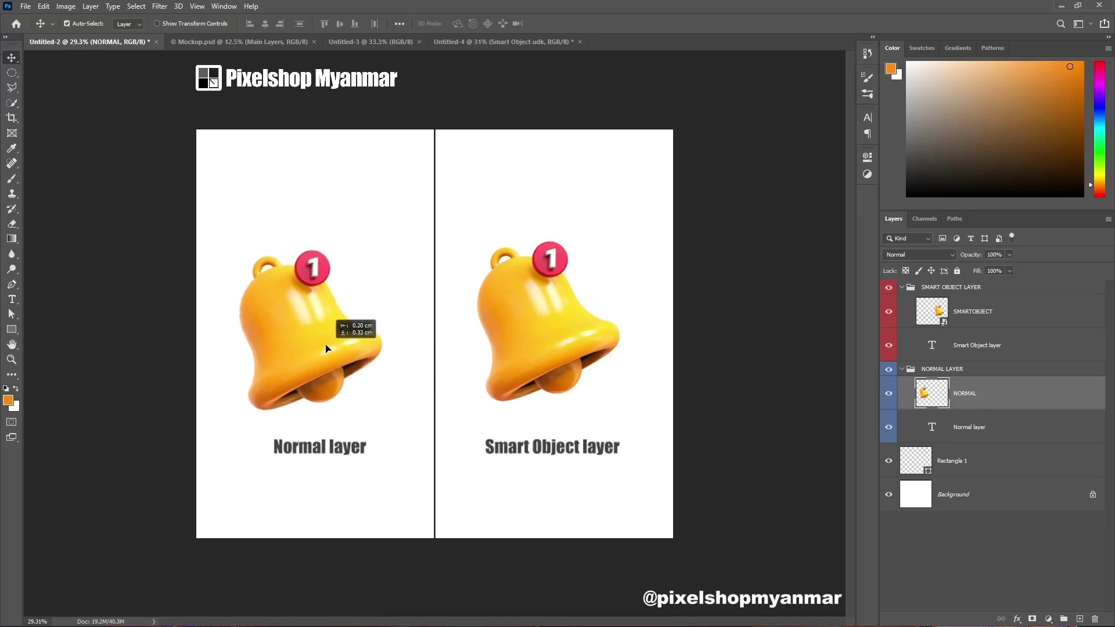
mouse_move(546, 330)
mouse_down()
mouse_move(535, 325)
mouse_move(552, 329)
mouse_up()
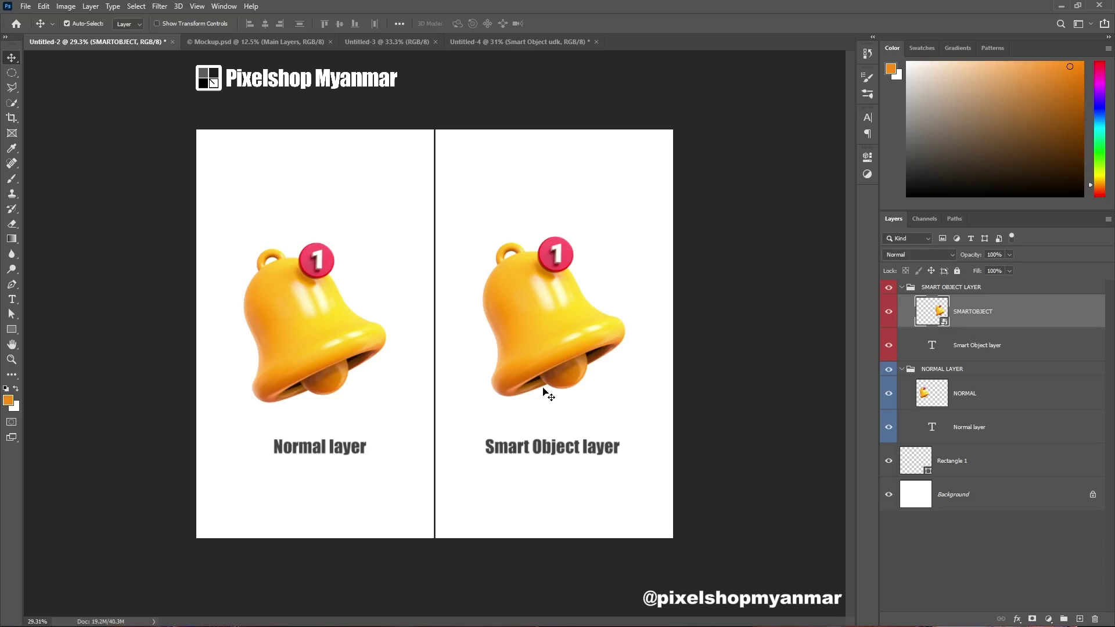
Select the NORMAL layer and shrink its bell to a tiny icon with Free Transform
click(1034, 402)
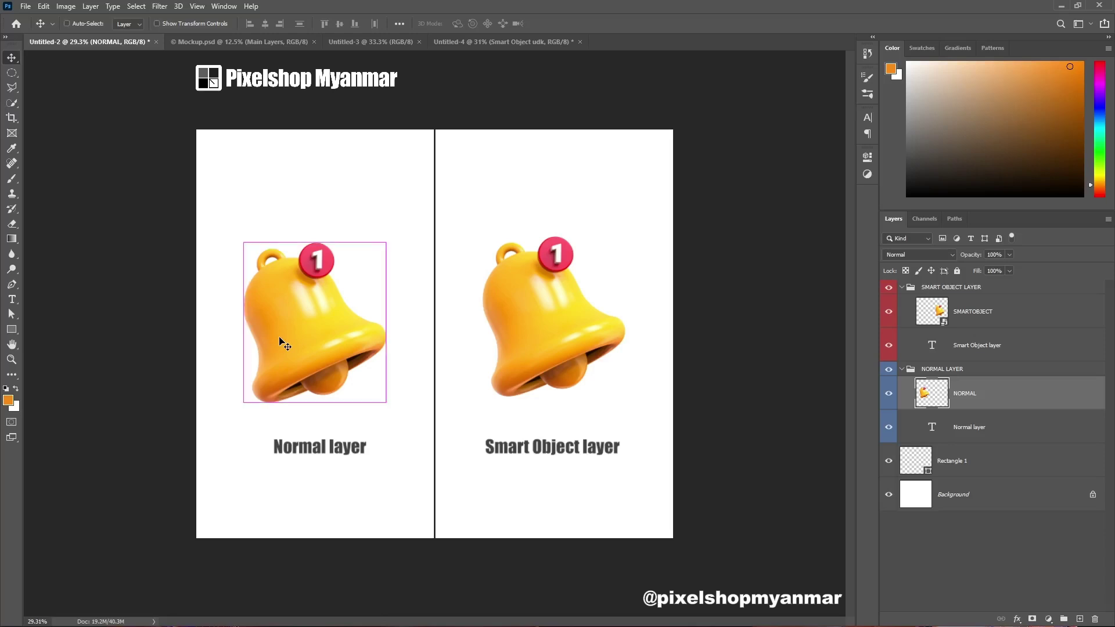
key(ctrl+t)
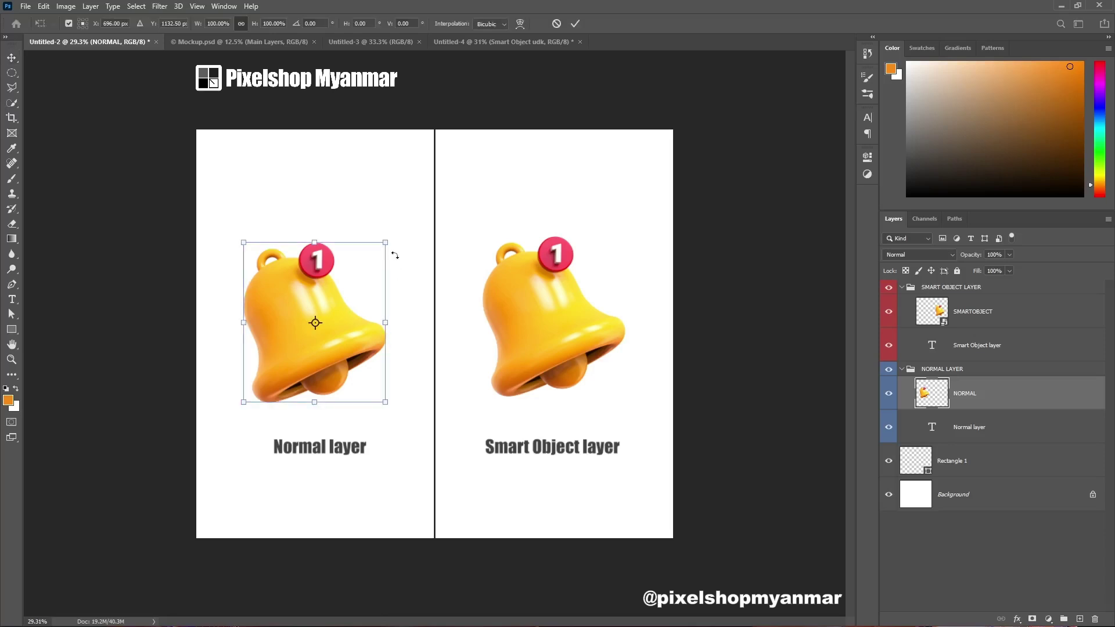
drag(385, 243, 260, 369)
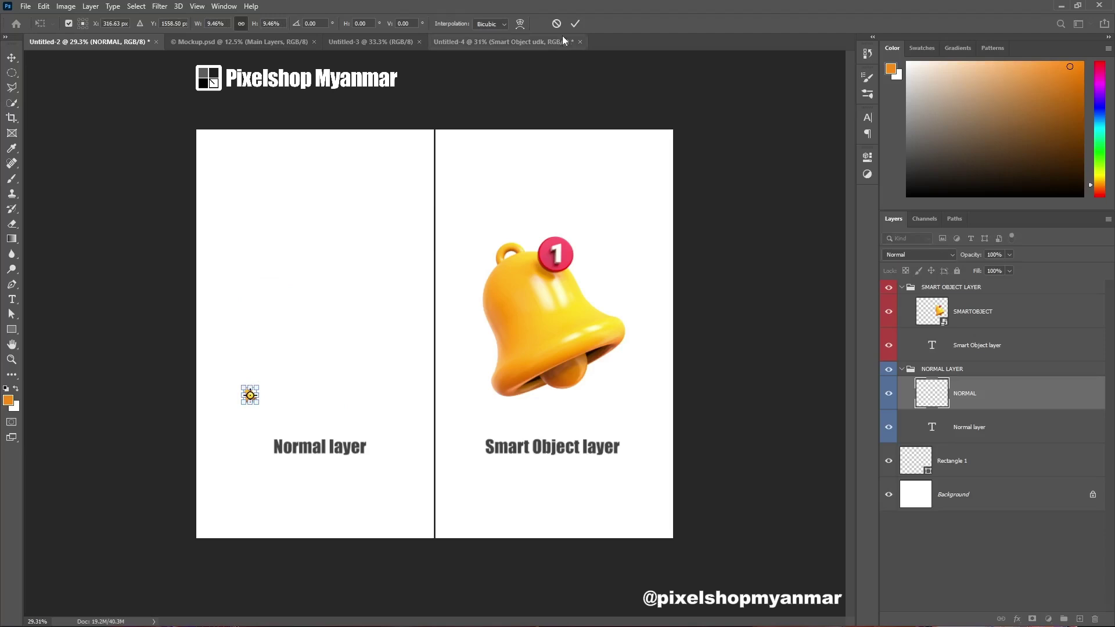
click(576, 24)
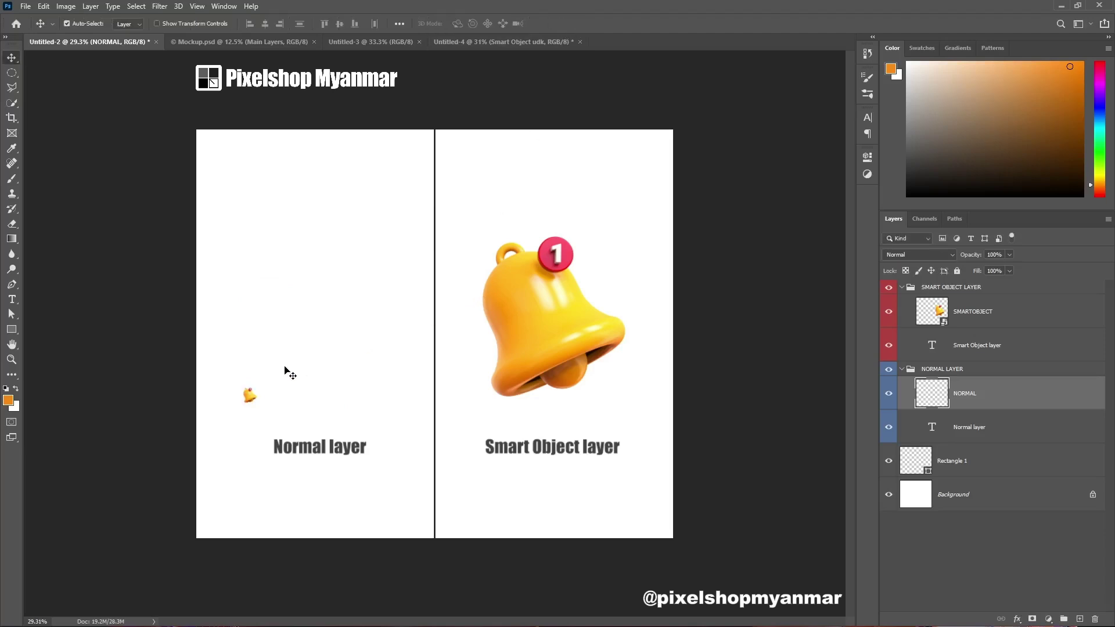
Scale the tiny normal-layer bell back up to full size
key(ctrl+t)
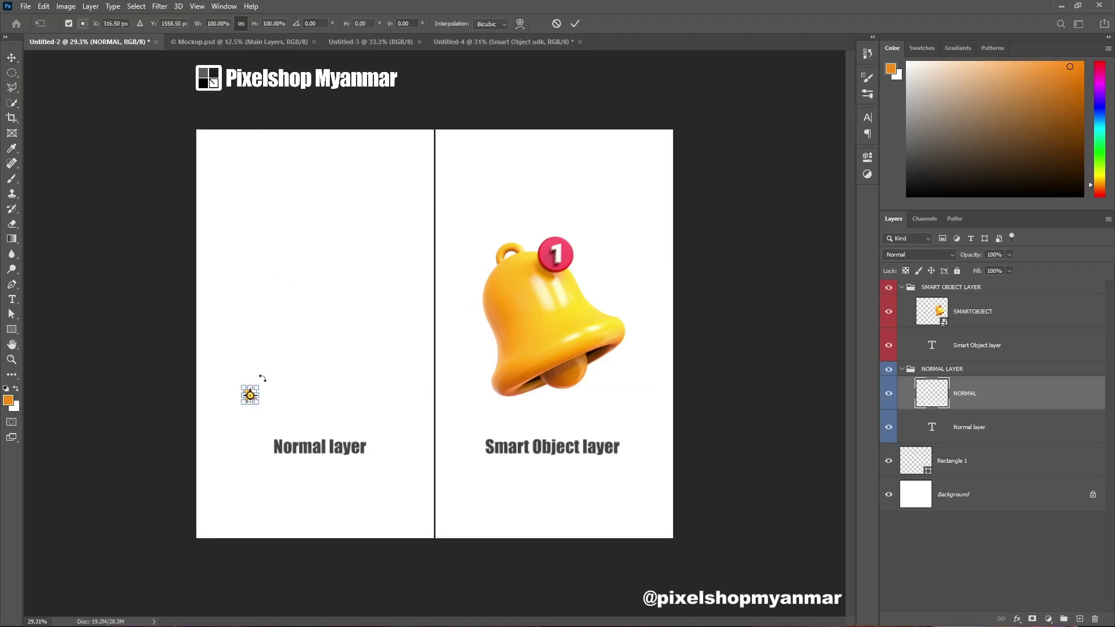
drag(259, 387, 404, 226)
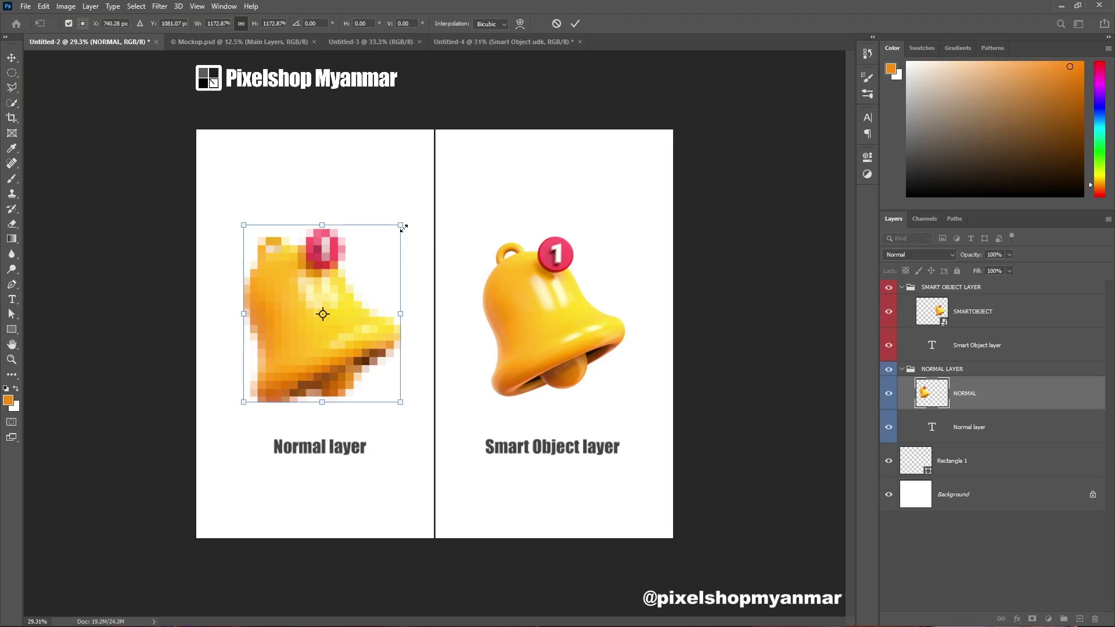
click(575, 24)
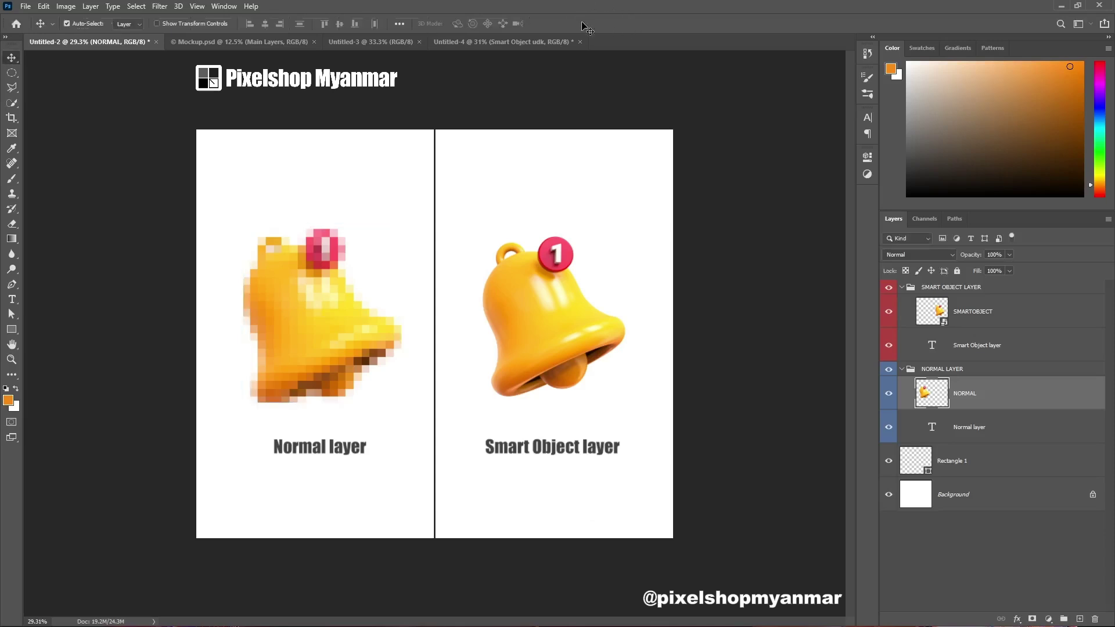
Shrink the SMARTOBJECT bell to a tiny icon, then drag it back up to about 112%
click(1002, 309)
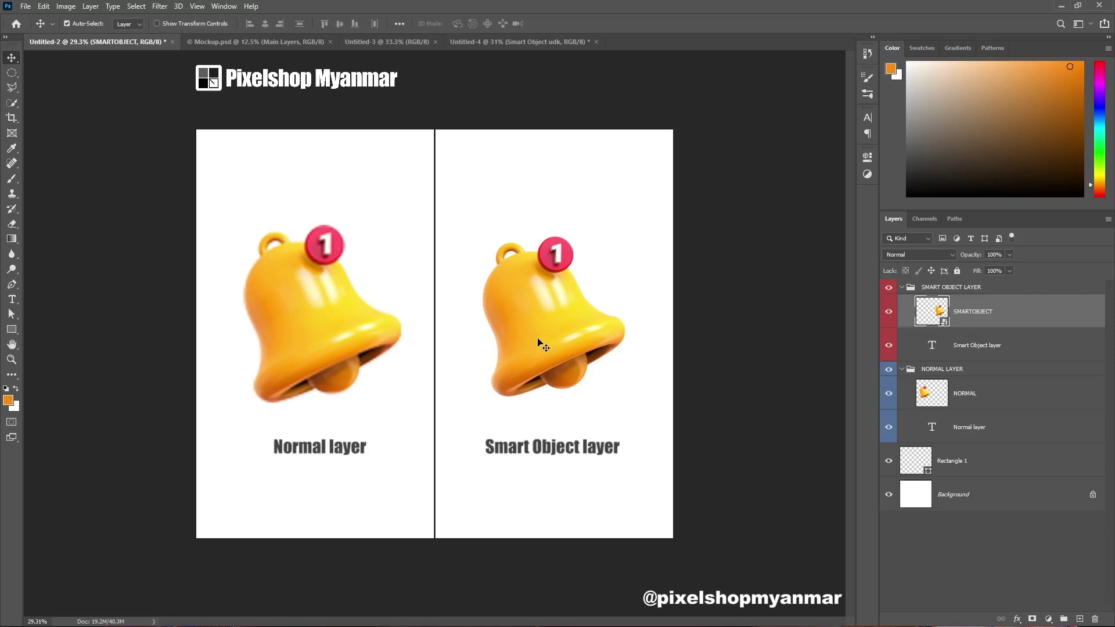
key(ctrl+t)
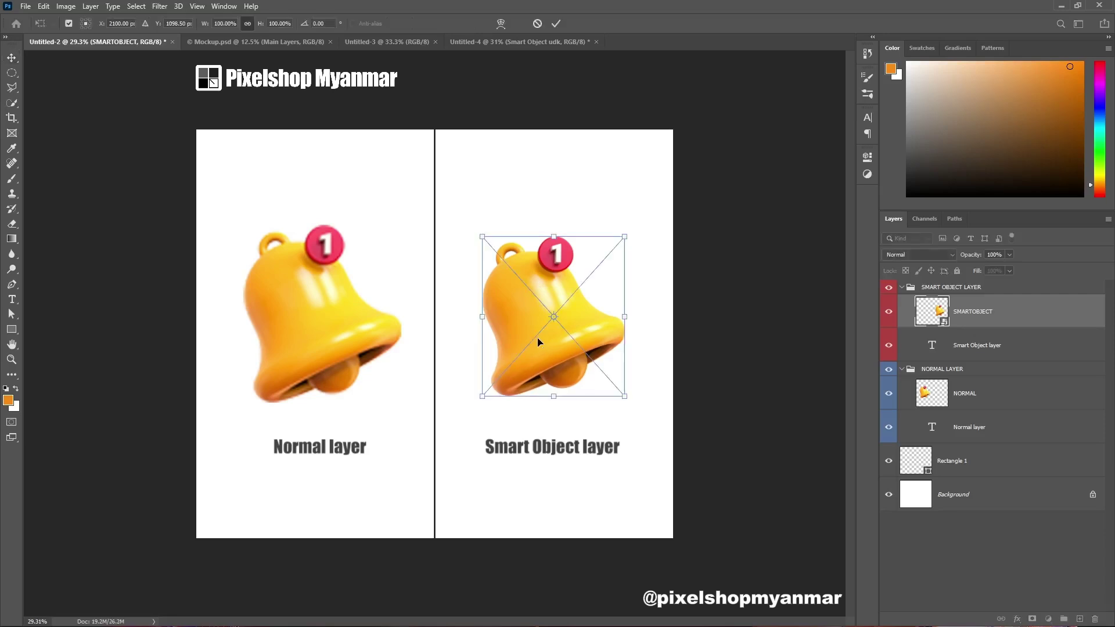
drag(624, 236, 501, 379)
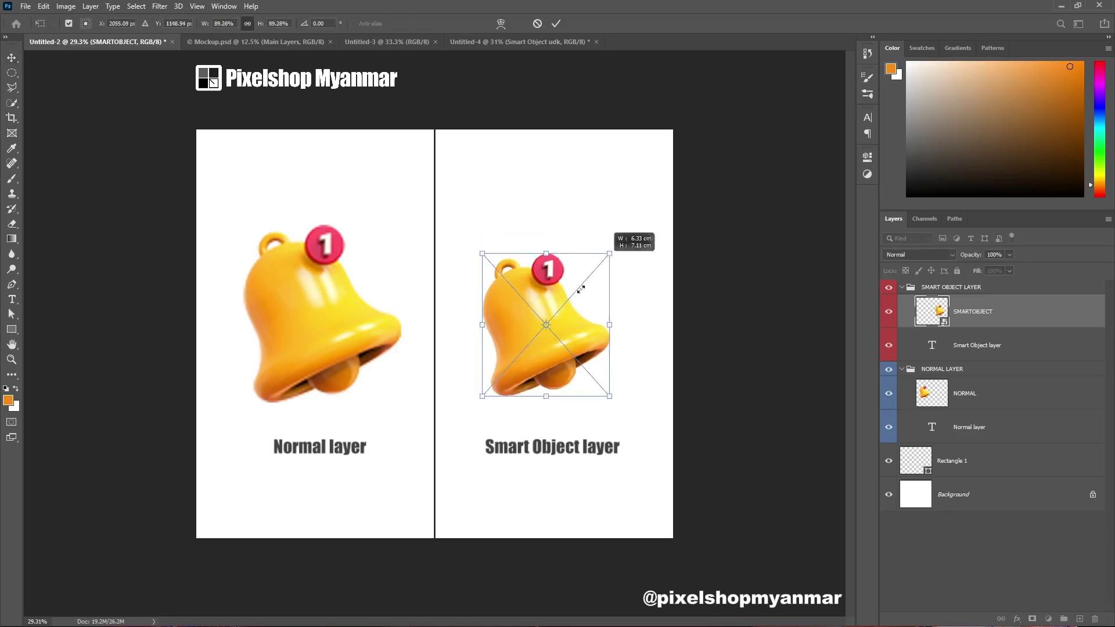
click(556, 24)
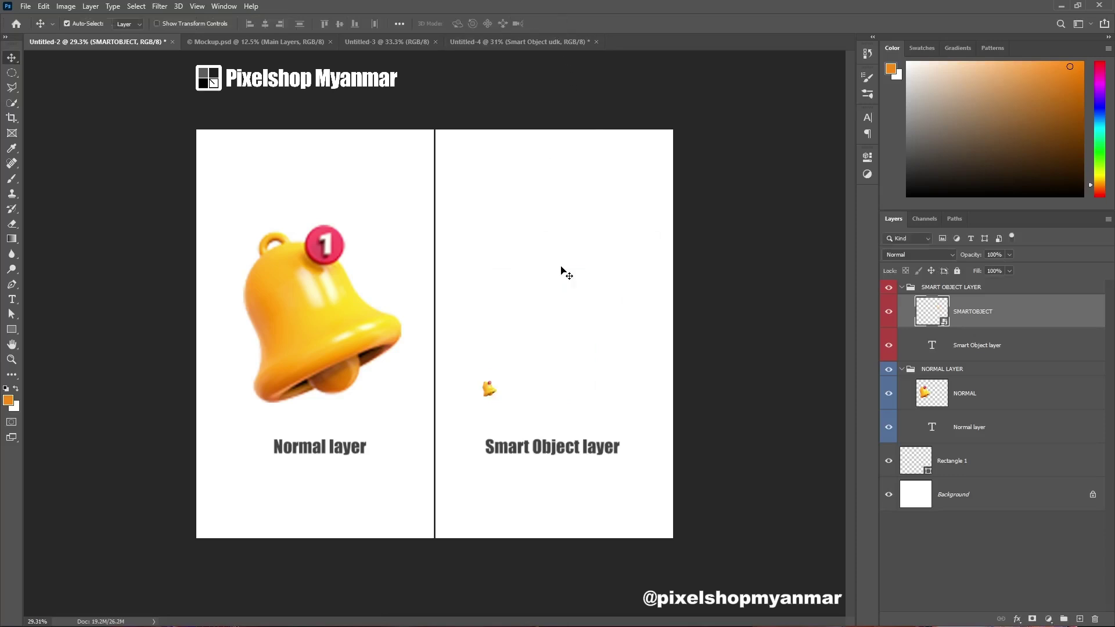
key(ctrl+t)
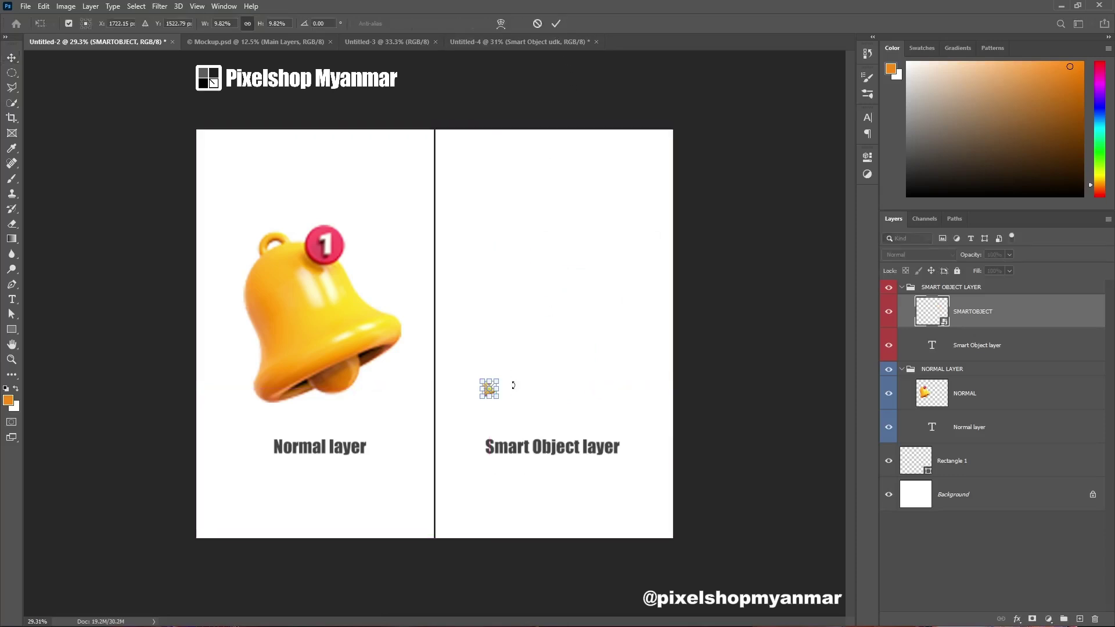
drag(518, 377, 622, 175)
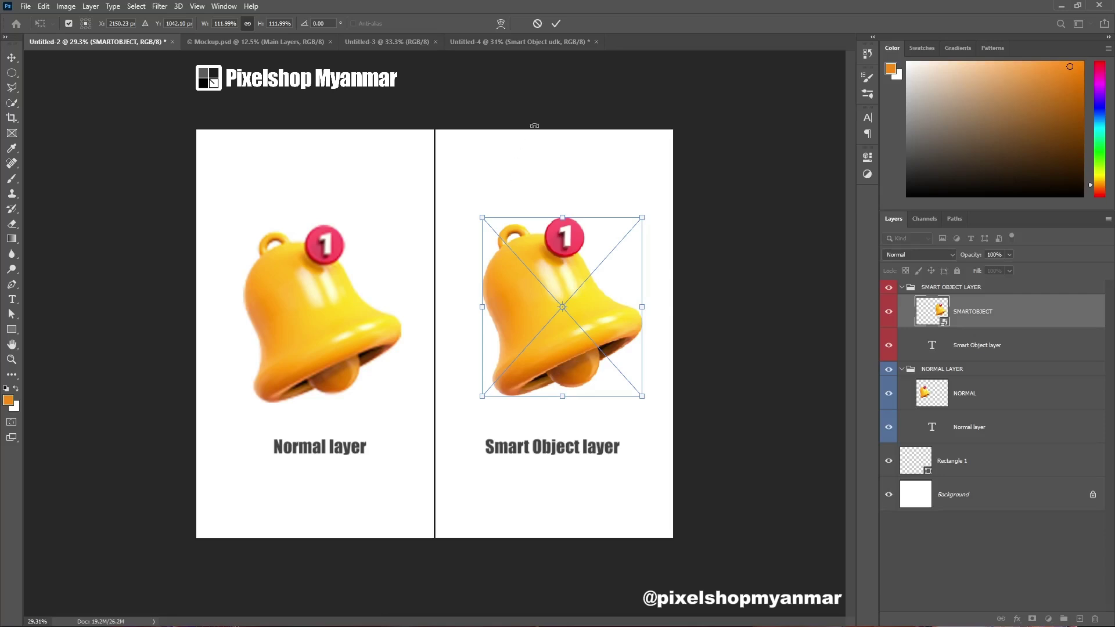
Commit the Smart Object enlargement and select the NORMAL layer with the Move tool
key(Return)
key(ctrl)
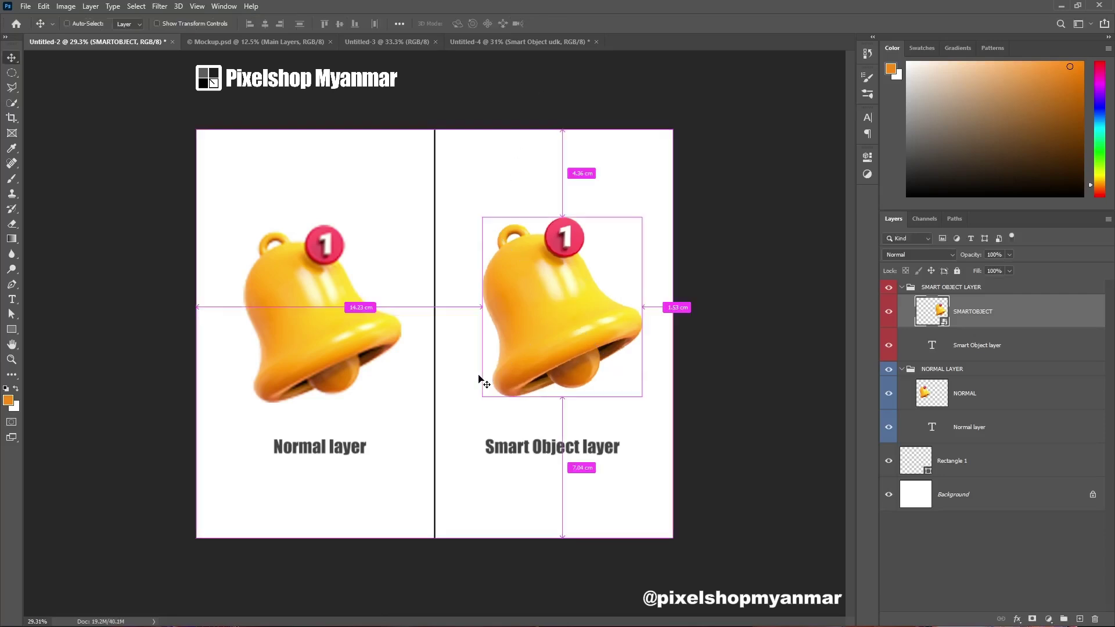
key(z)
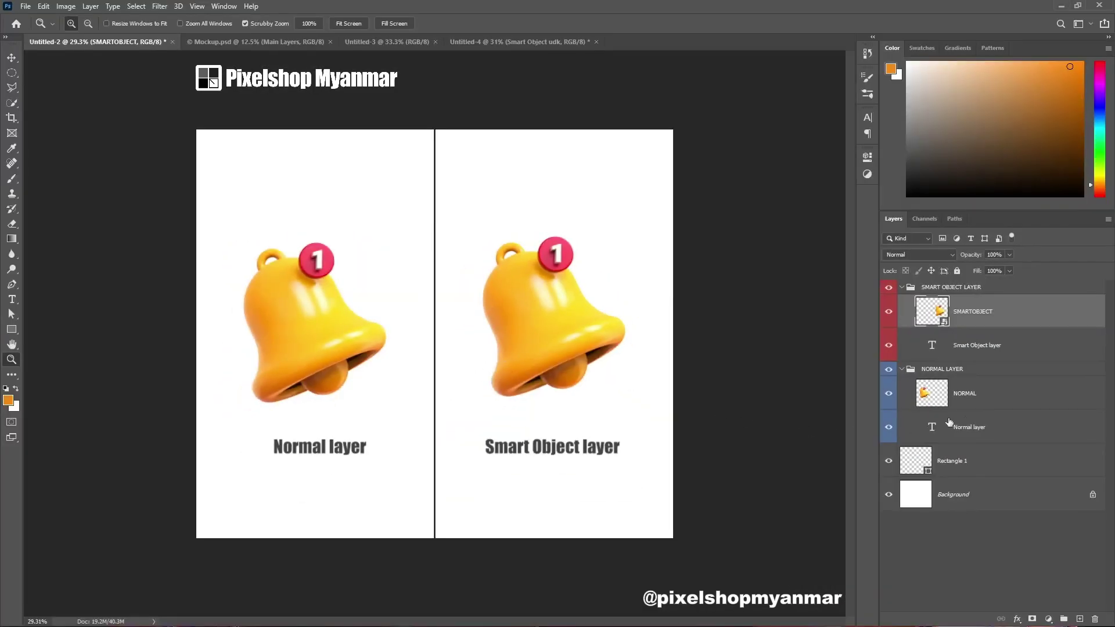
click(994, 406)
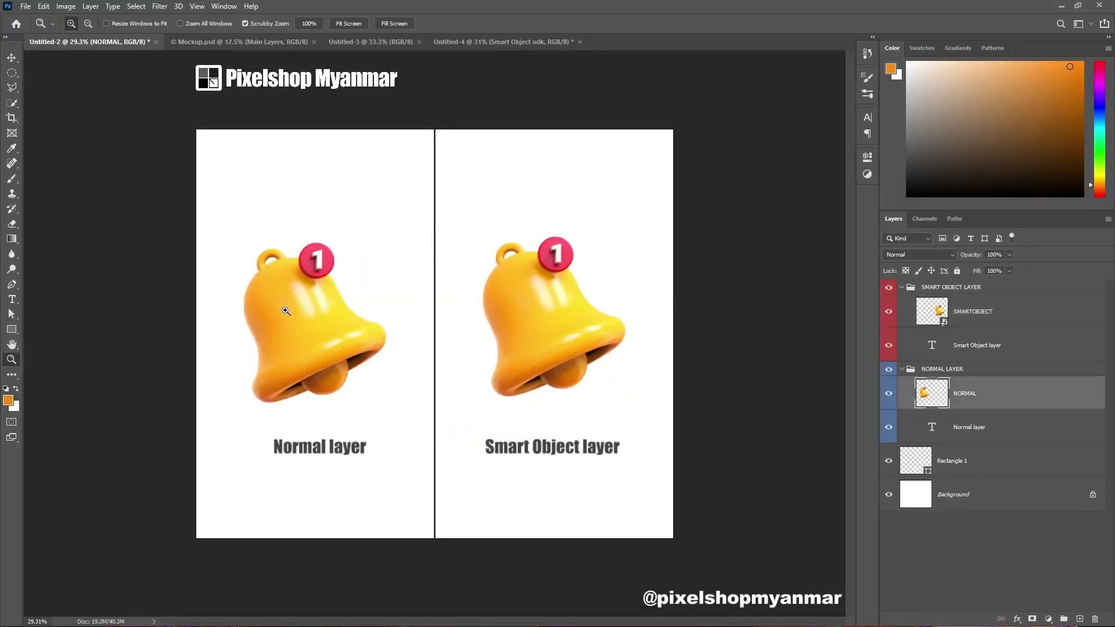
click(13, 58)
Apply a Gaussian Blur with 15.3-pixel radius to the normal-layer bell
click(159, 8)
mouse_move(224, 137)
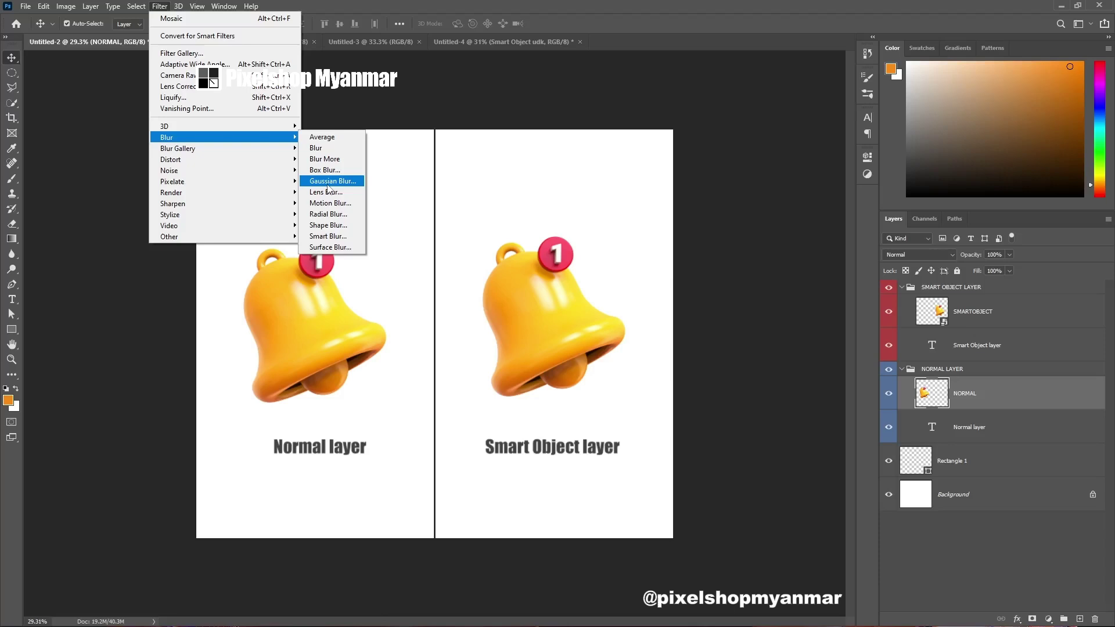
click(328, 182)
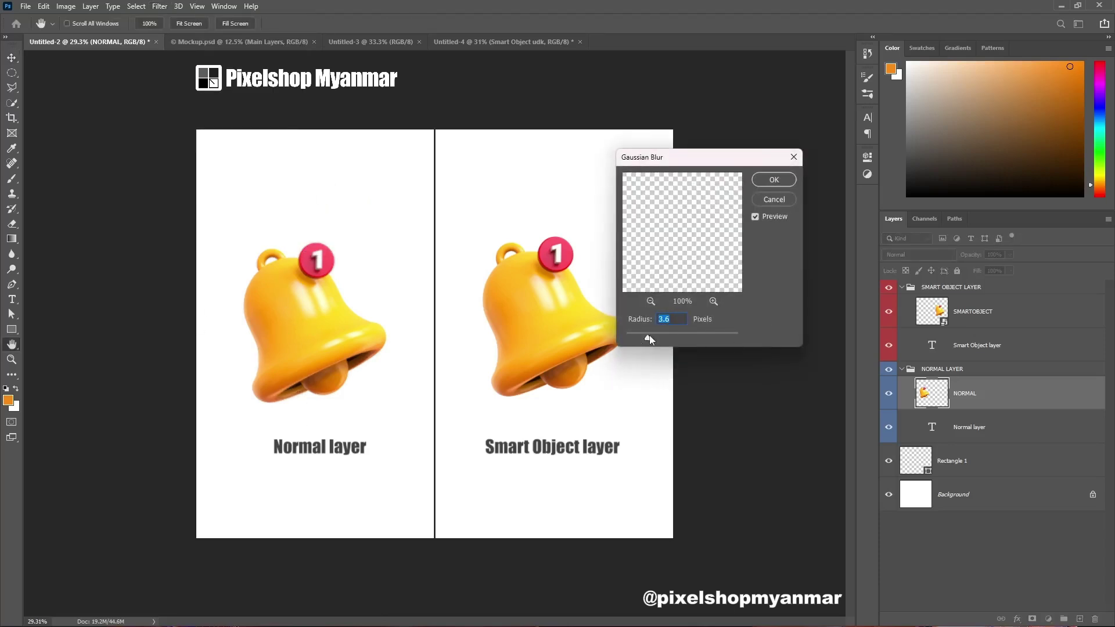
drag(690, 339, 673, 339)
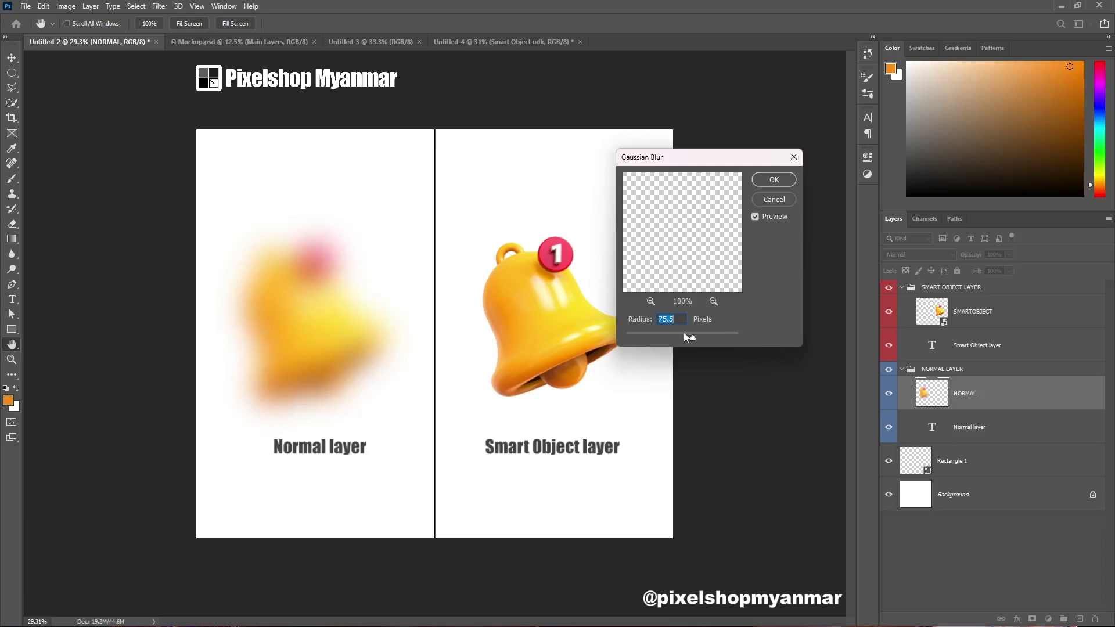
click(773, 180)
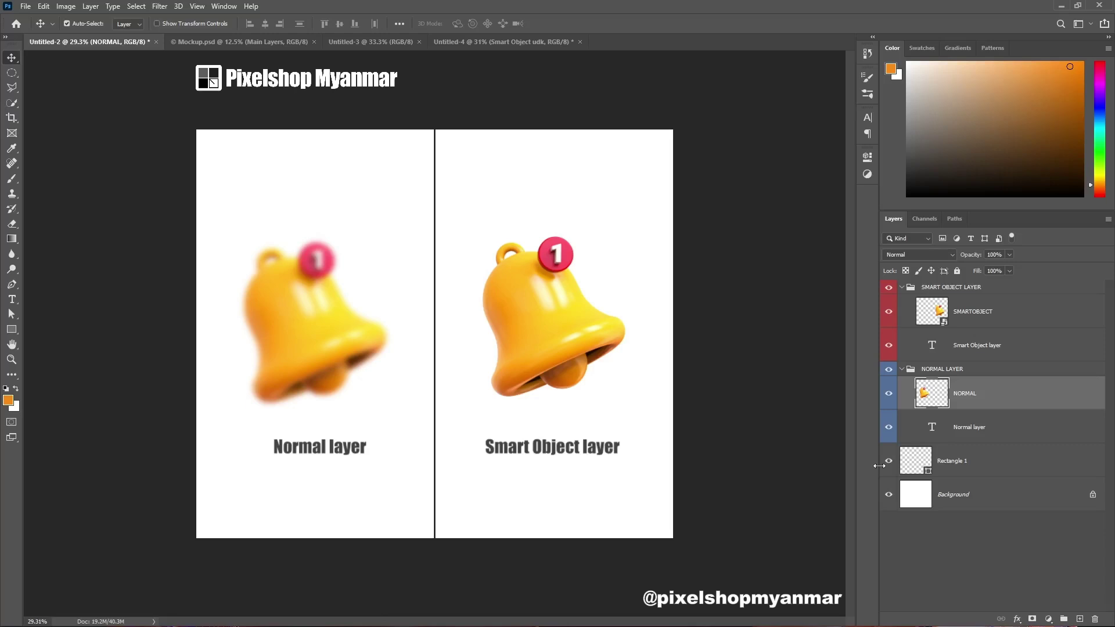
Select SMARTOBJECT and apply a 36.0-pixel Gaussian Blur as a smart filter
click(966, 312)
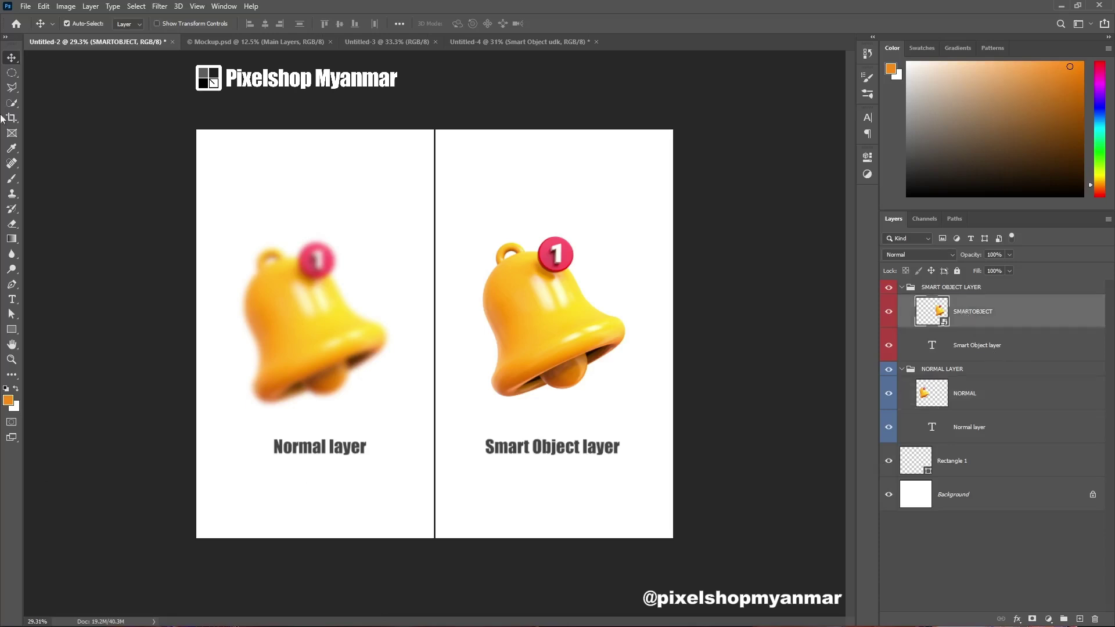
click(160, 6)
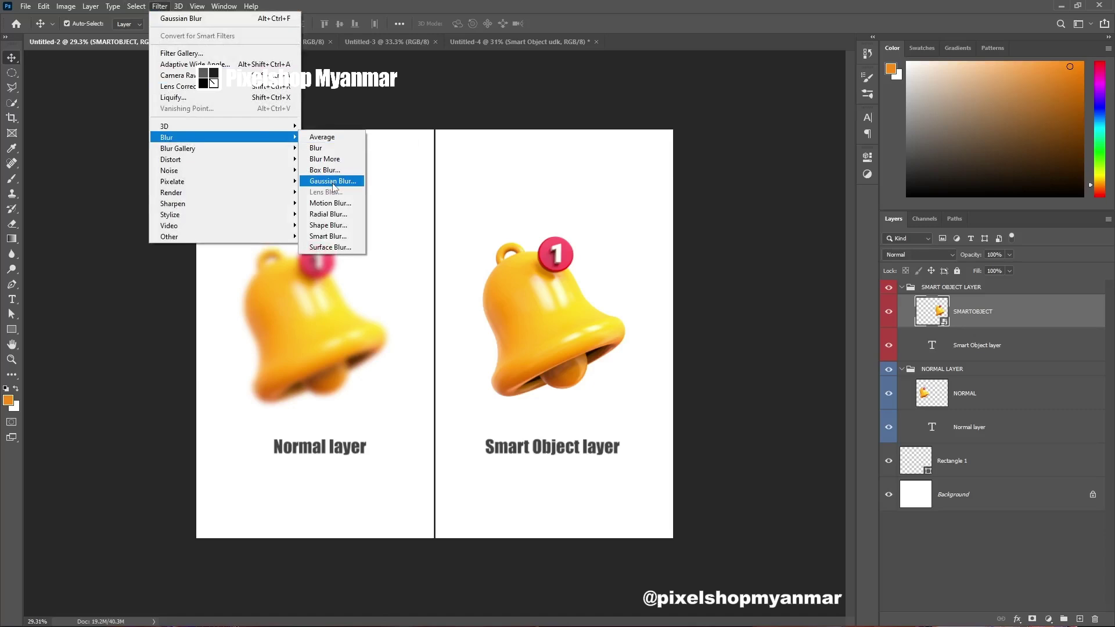
click(334, 187)
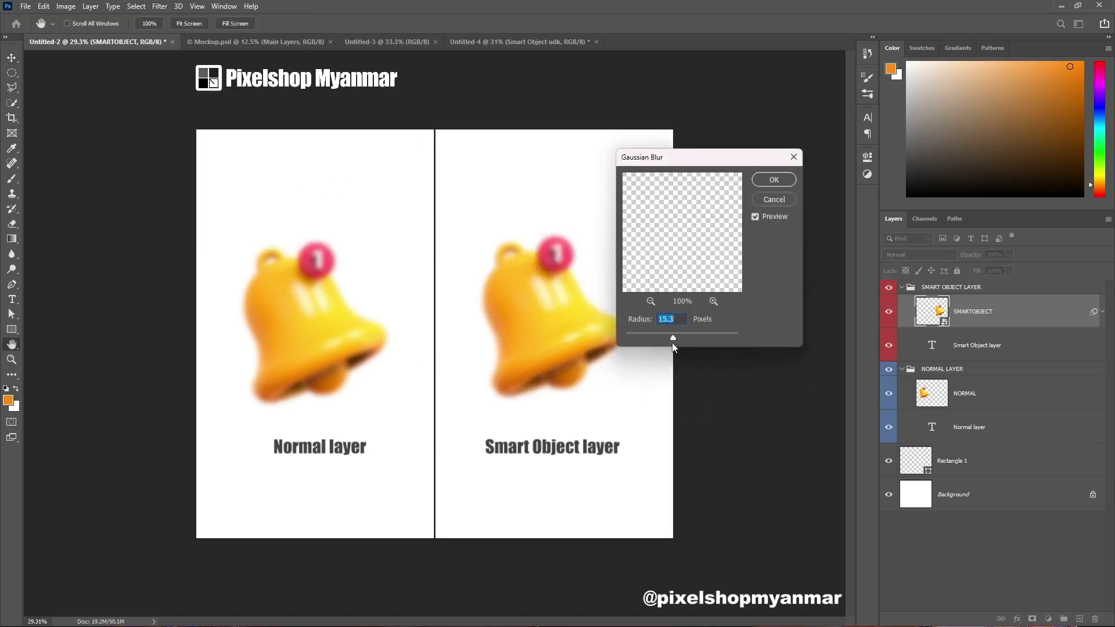
drag(676, 341, 682, 340)
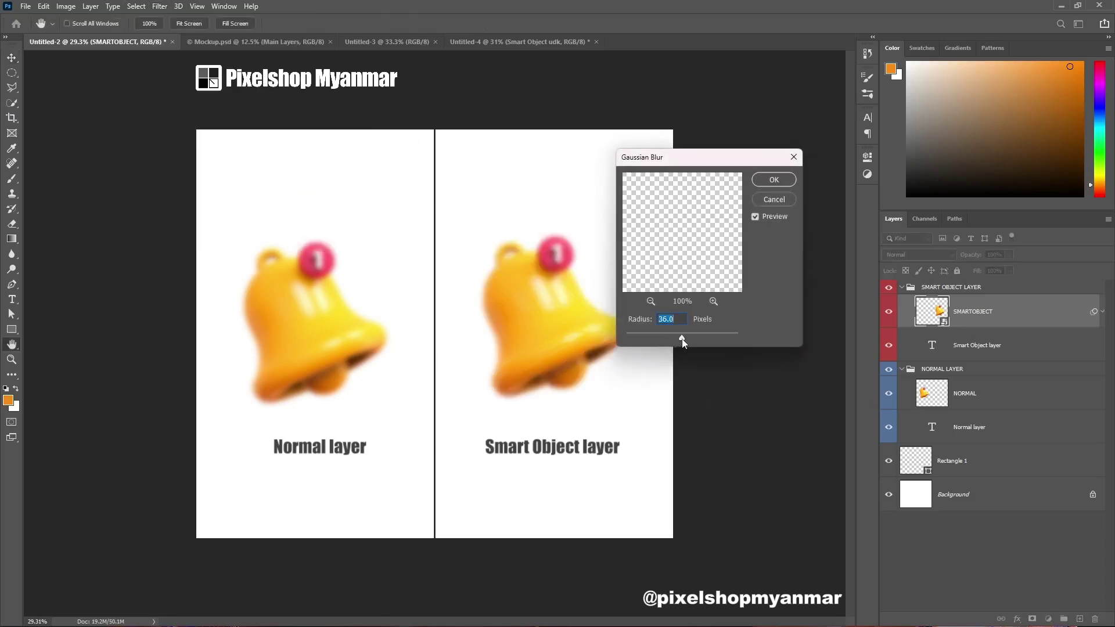
click(773, 181)
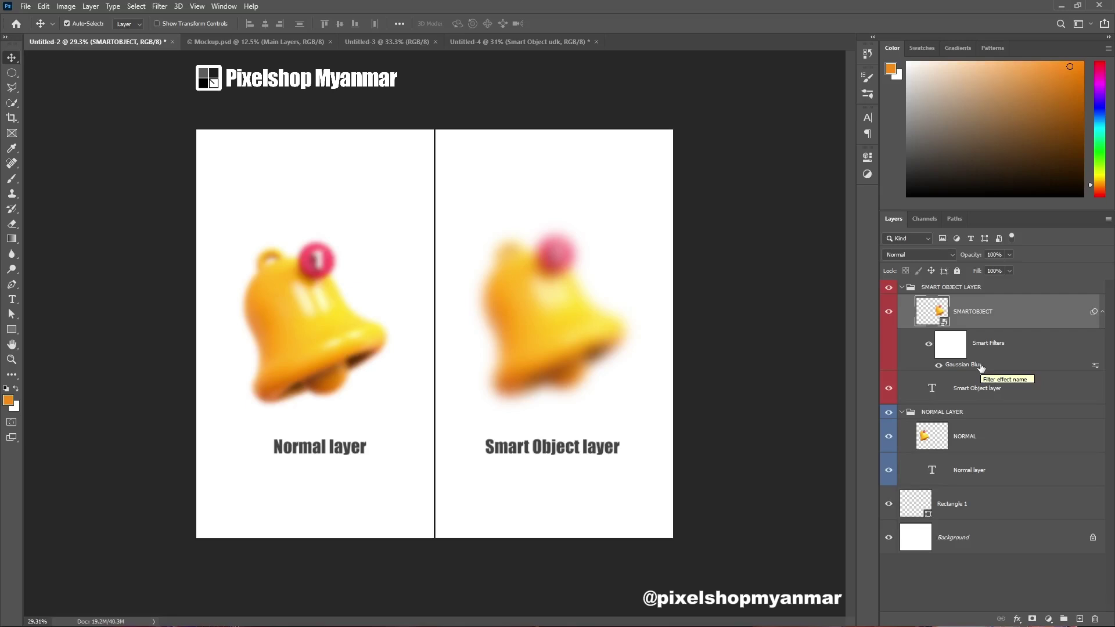
Reopen the Gaussian Blur smart filter and lower its radius to 3.0 pixels
double_click(967, 366)
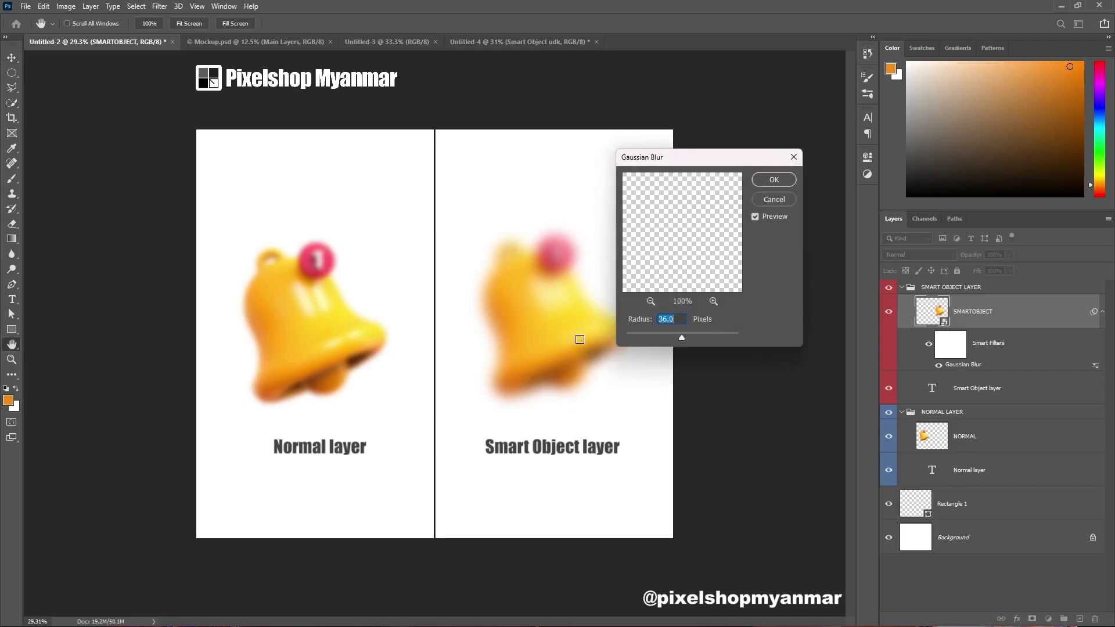
click(650, 336)
drag(634, 339, 644, 338)
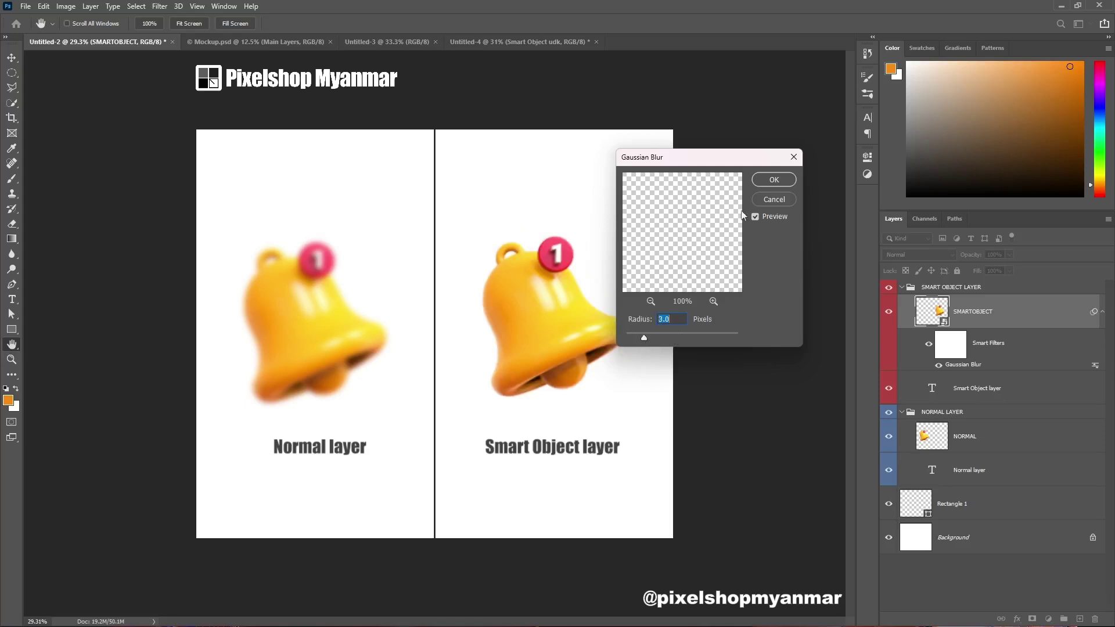
click(772, 181)
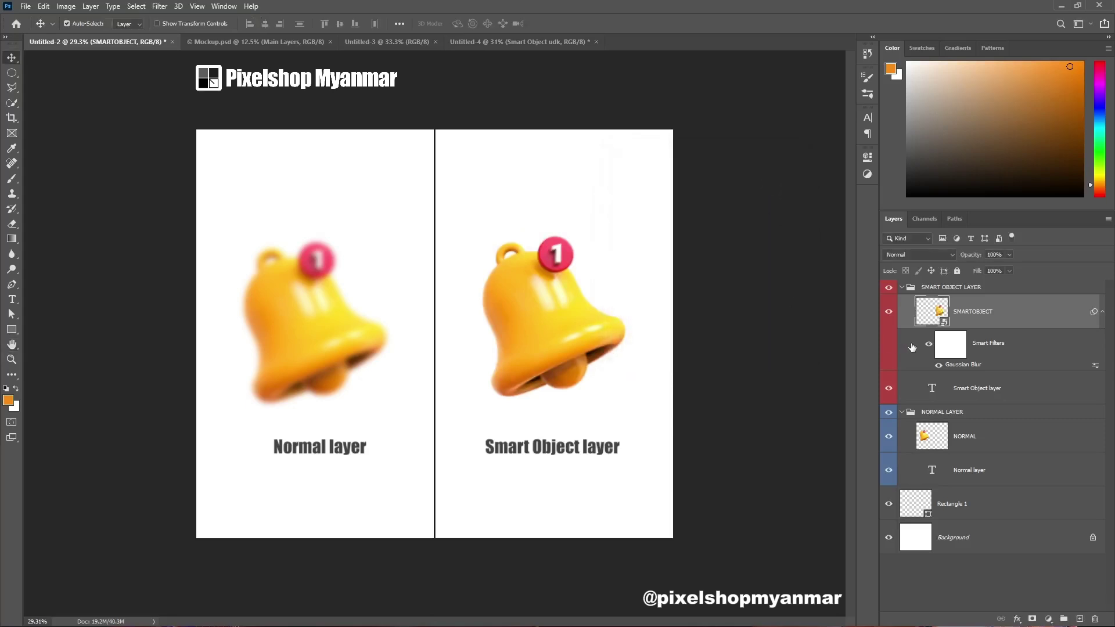